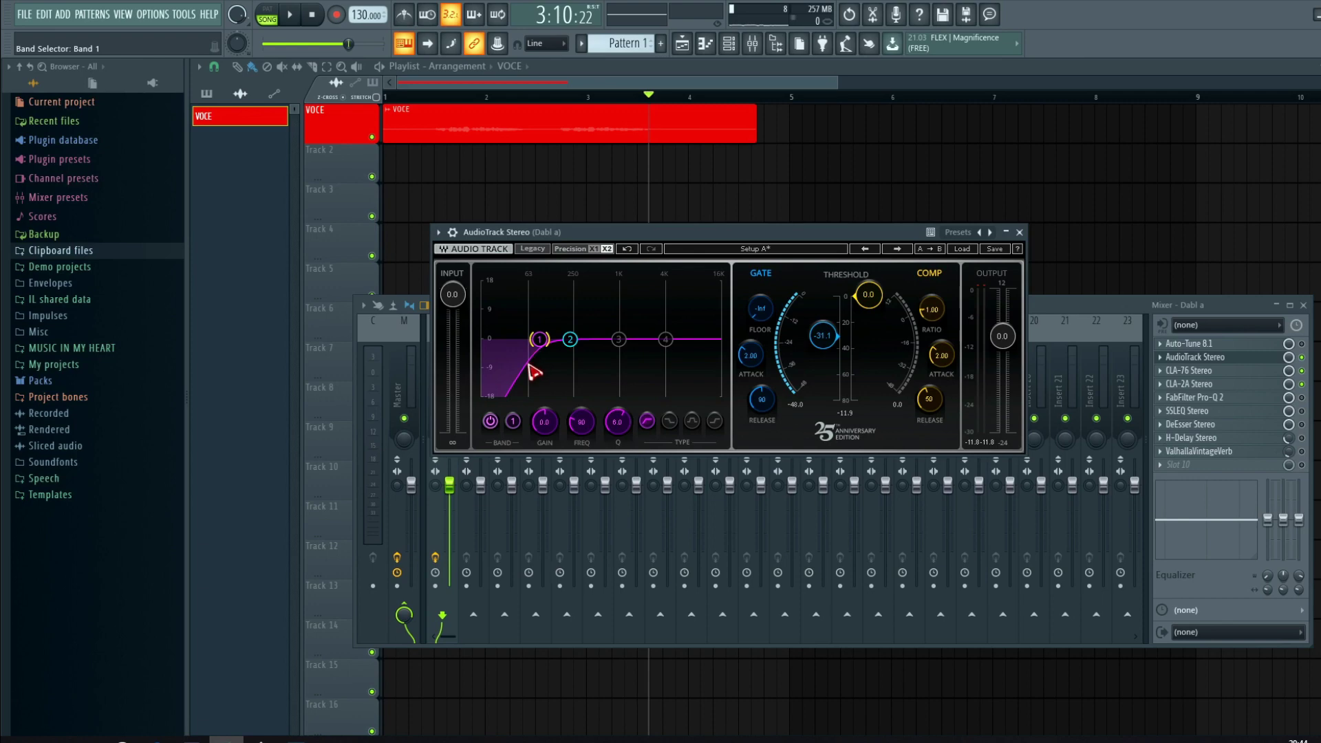
- Raise the frequency of the AudioTrack EQ's band 1 low-cut filter to 104 Hz
{"action": "left_click_drag", "start_coordinate": [581, 422], "coordinate": [581, 417]}
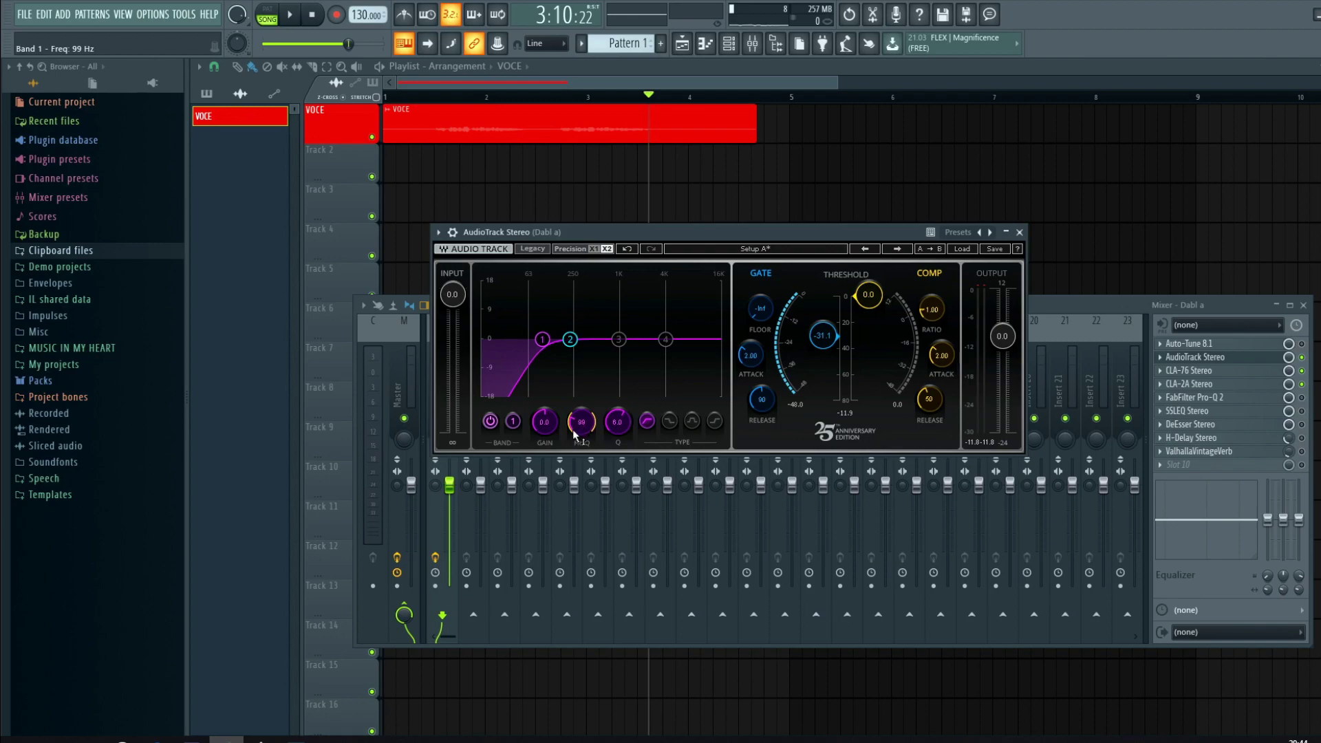
{"action": "mouse_move", "coordinate": [577, 426]}
{"action": "left_mouse_down"}
{"action": "mouse_move", "coordinate": [577, 414]}
{"action": "mouse_move", "coordinate": [577, 425]}
{"action": "left_mouse_up"}
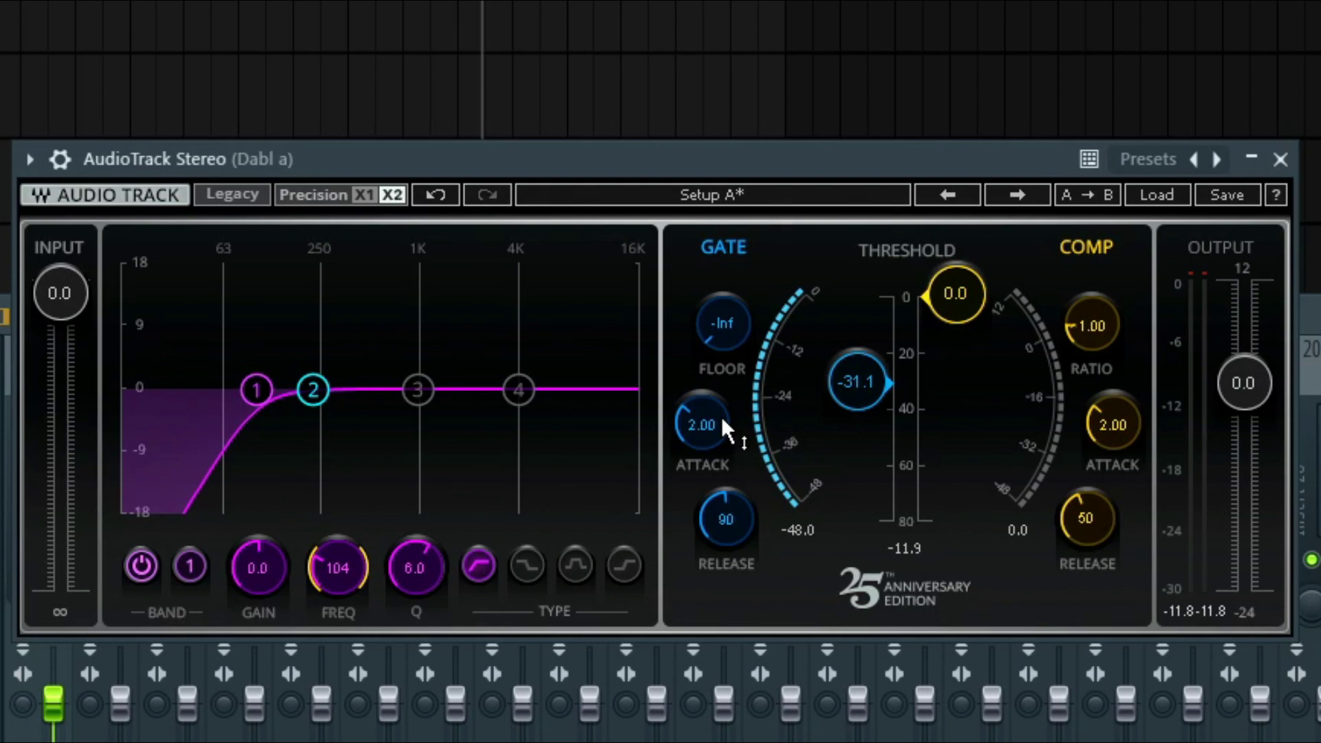
- Try the gate's fast and slow attack settings, ending at 32.8, and set the gate release to 97
{"action": "left_click_drag", "start_coordinate": [708, 414], "coordinate": [709, 468]}
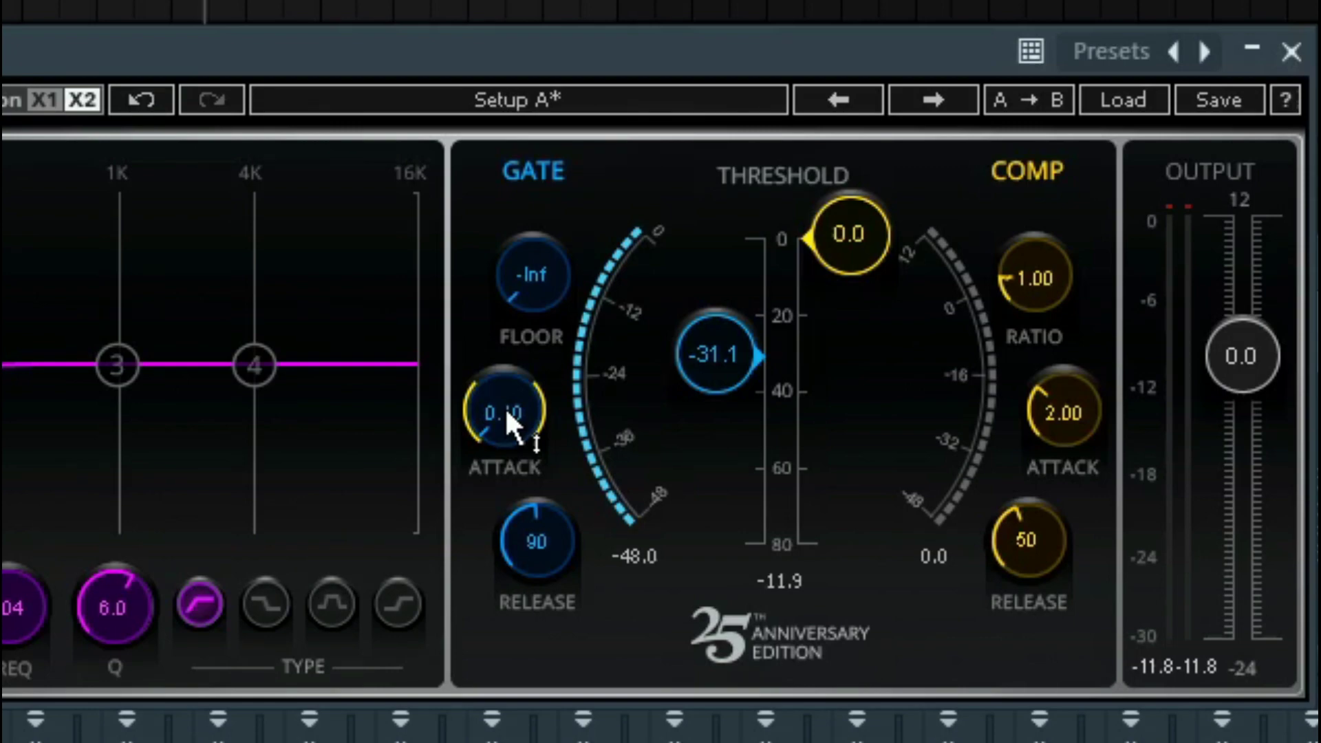
{"action": "left_click_drag", "start_coordinate": [507, 423], "coordinate": [622, 684]}
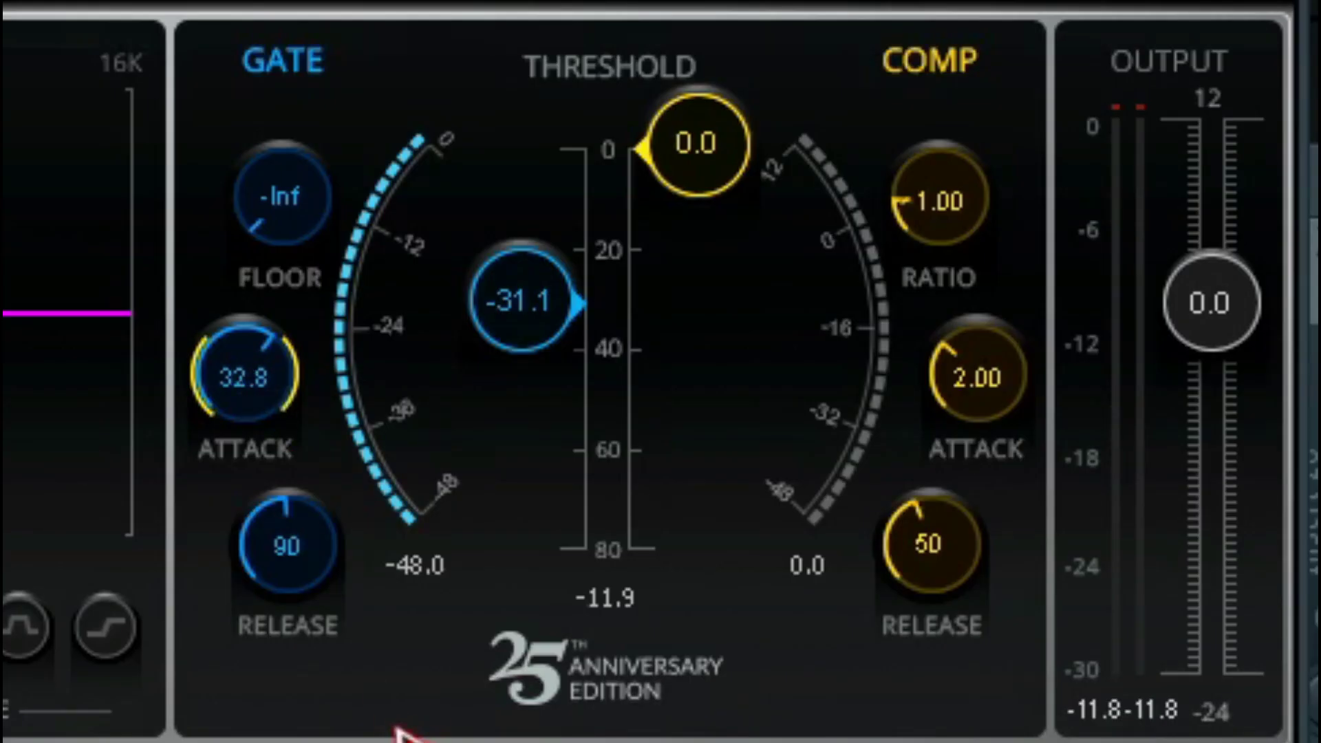
{"action": "left_click_drag", "start_coordinate": [287, 547], "coordinate": [291, 557]}
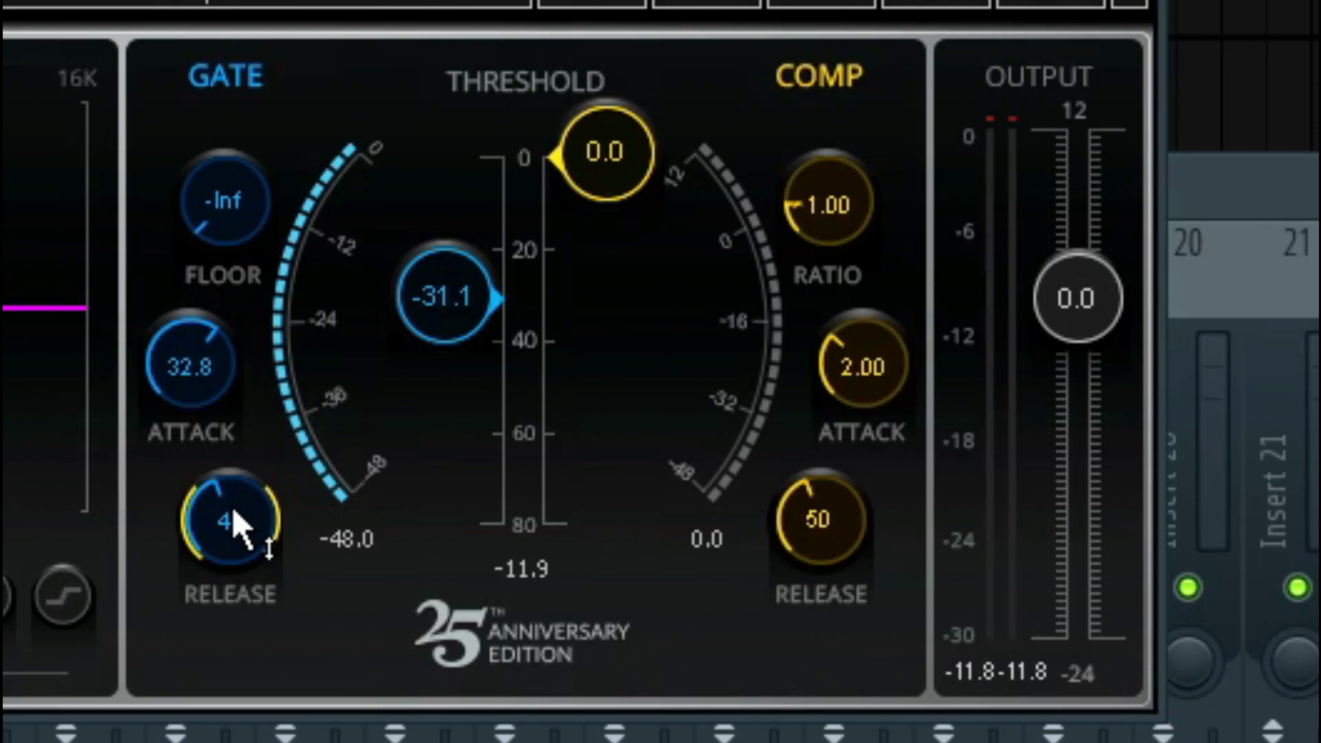
{"action": "left_click_drag", "start_coordinate": [233, 512], "coordinate": [233, 478]}
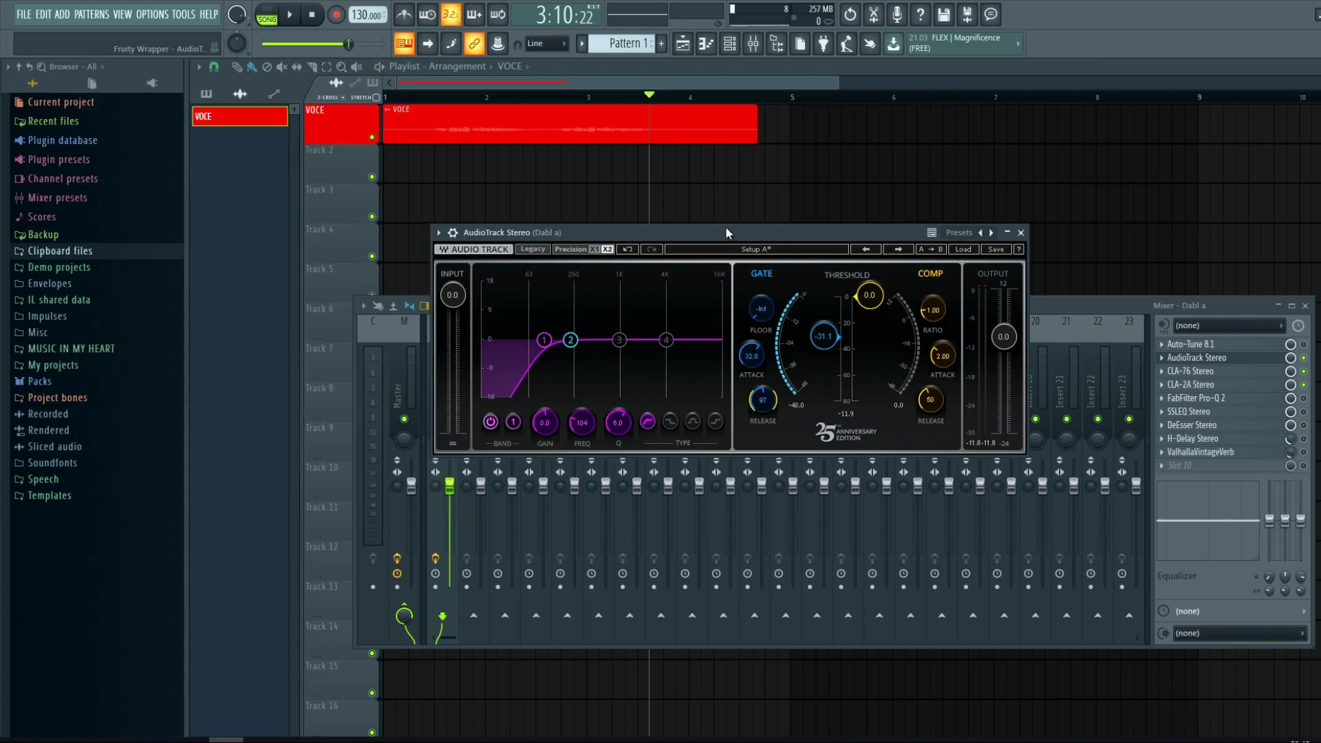
- Lower the gate threshold to -Inf and play the VOCE track to hear it without gating
{"action": "left_click_drag", "start_coordinate": [725, 226], "coordinate": [666, 246]}
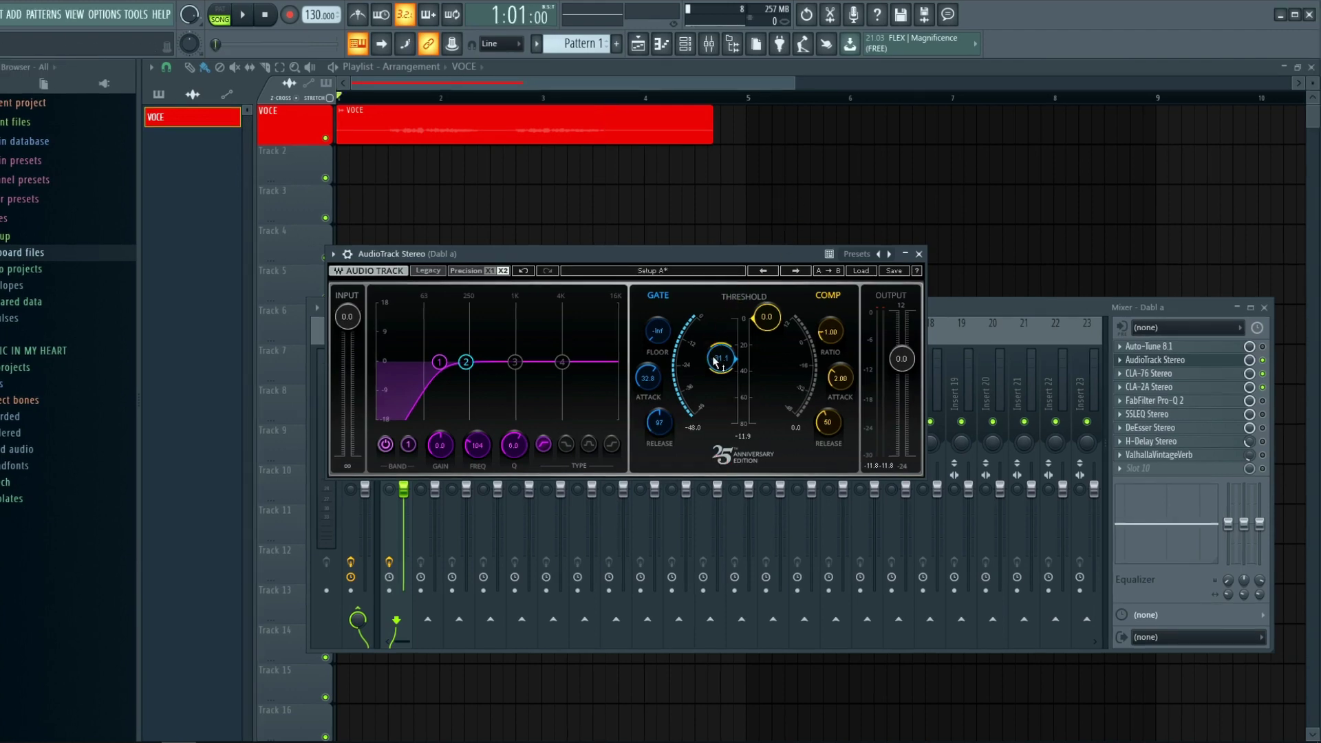
{"action": "left_click_drag", "start_coordinate": [721, 362], "coordinate": [718, 425]}
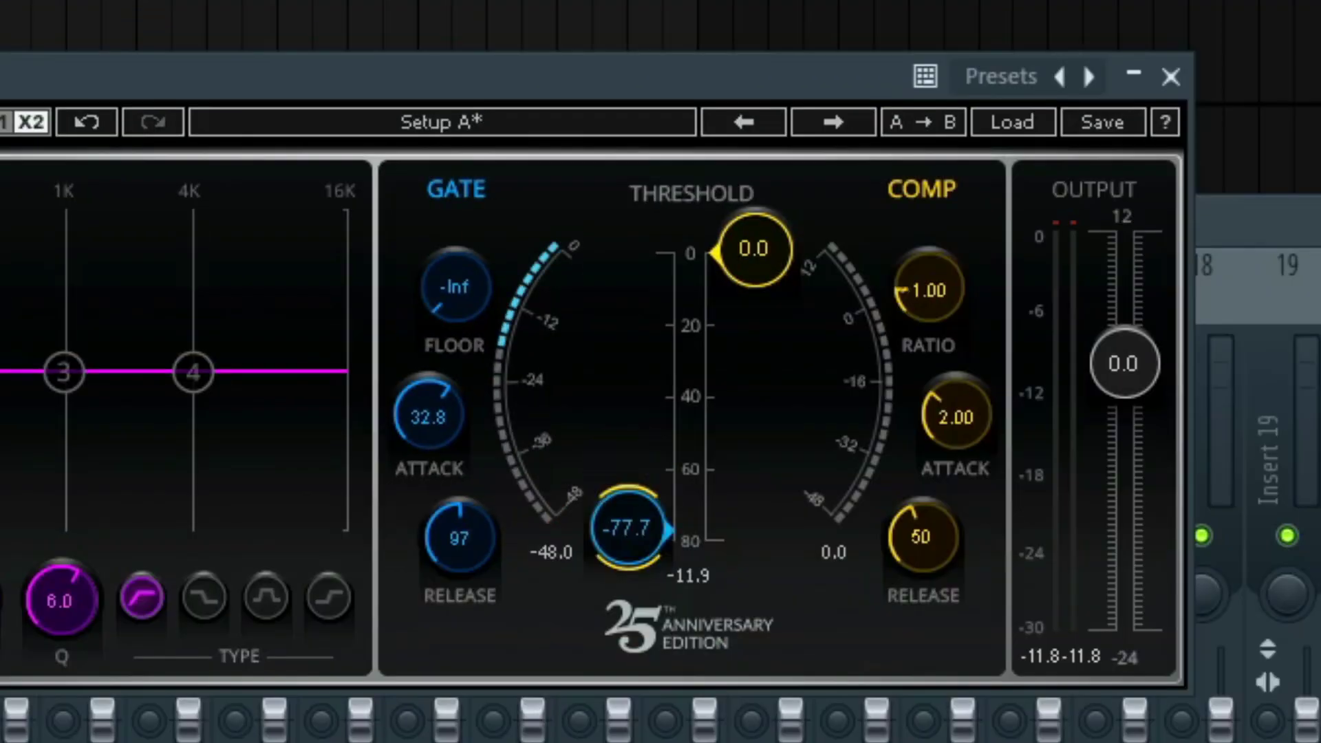
{"action": "mouse_move", "coordinate": [627, 529]}
{"action": "left_mouse_down"}
{"action": "mouse_move", "coordinate": [627, 427]}
{"action": "mouse_move", "coordinate": [643, 549]}
{"action": "left_mouse_up"}
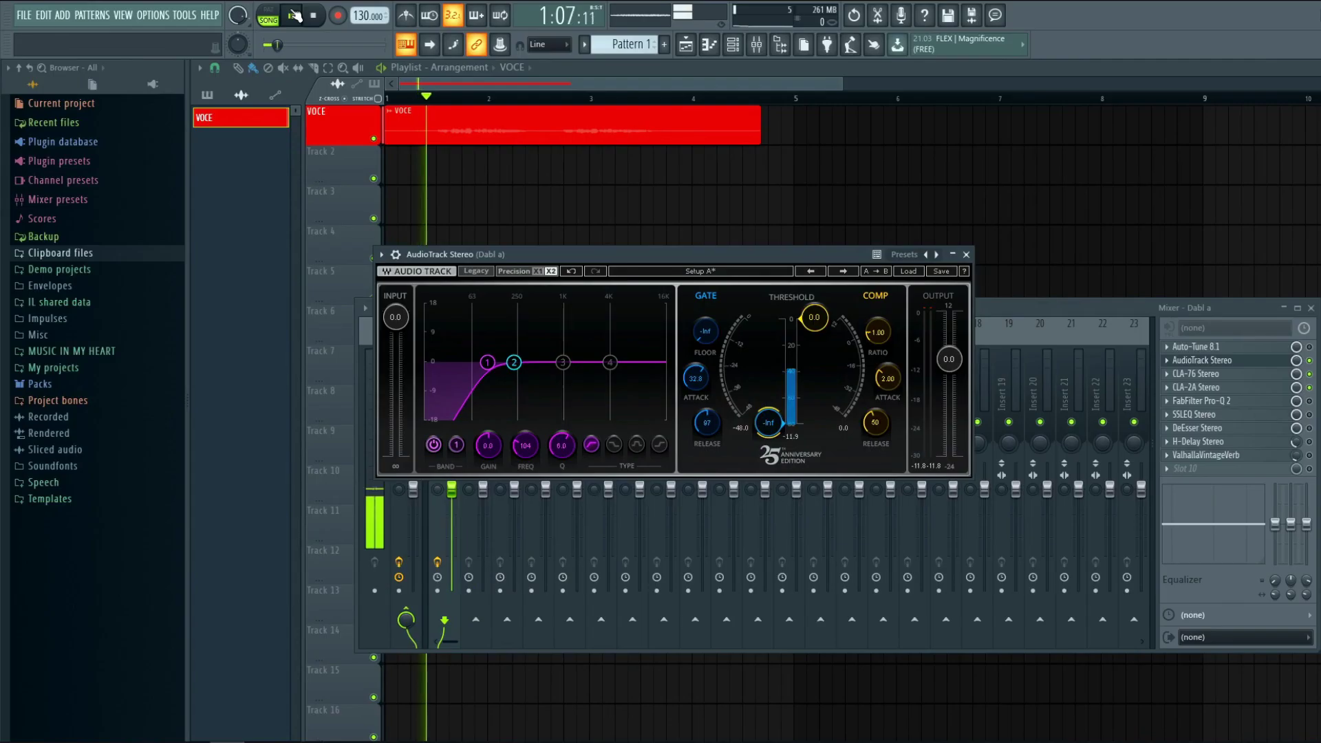
{"action": "left_click", "coordinate": [295, 15]}
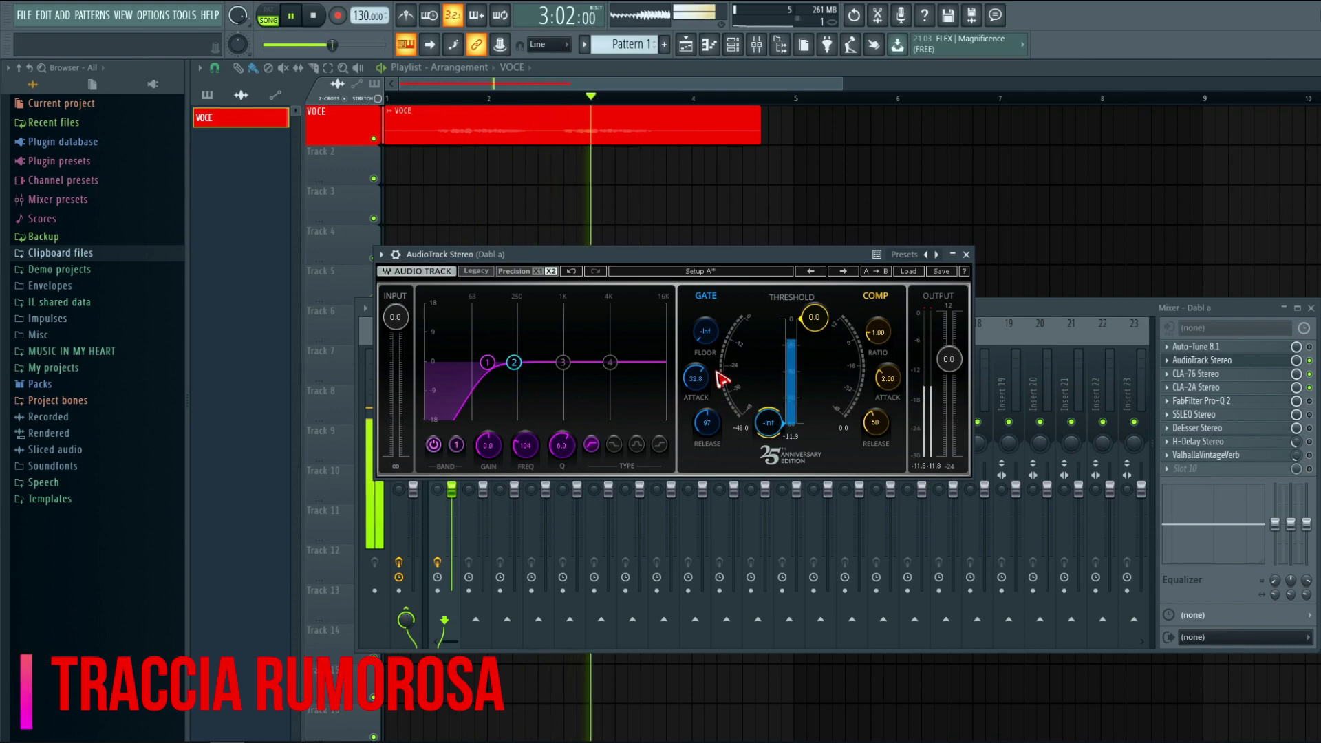
{"action": "key", "text": "space"}
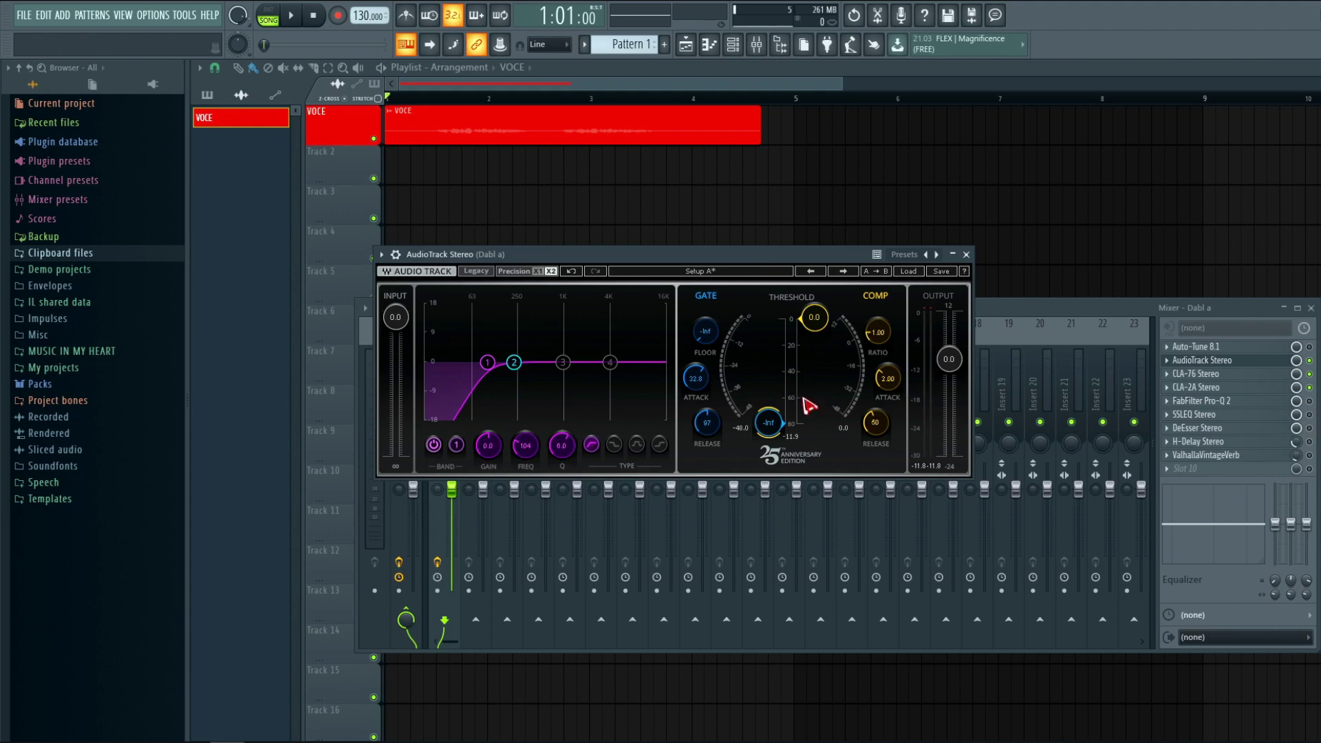
- Raise the gate threshold to -25.7 and make the gate attack slightly slower than 0.10
{"action": "left_click_drag", "start_coordinate": [769, 424], "coordinate": [768, 359]}
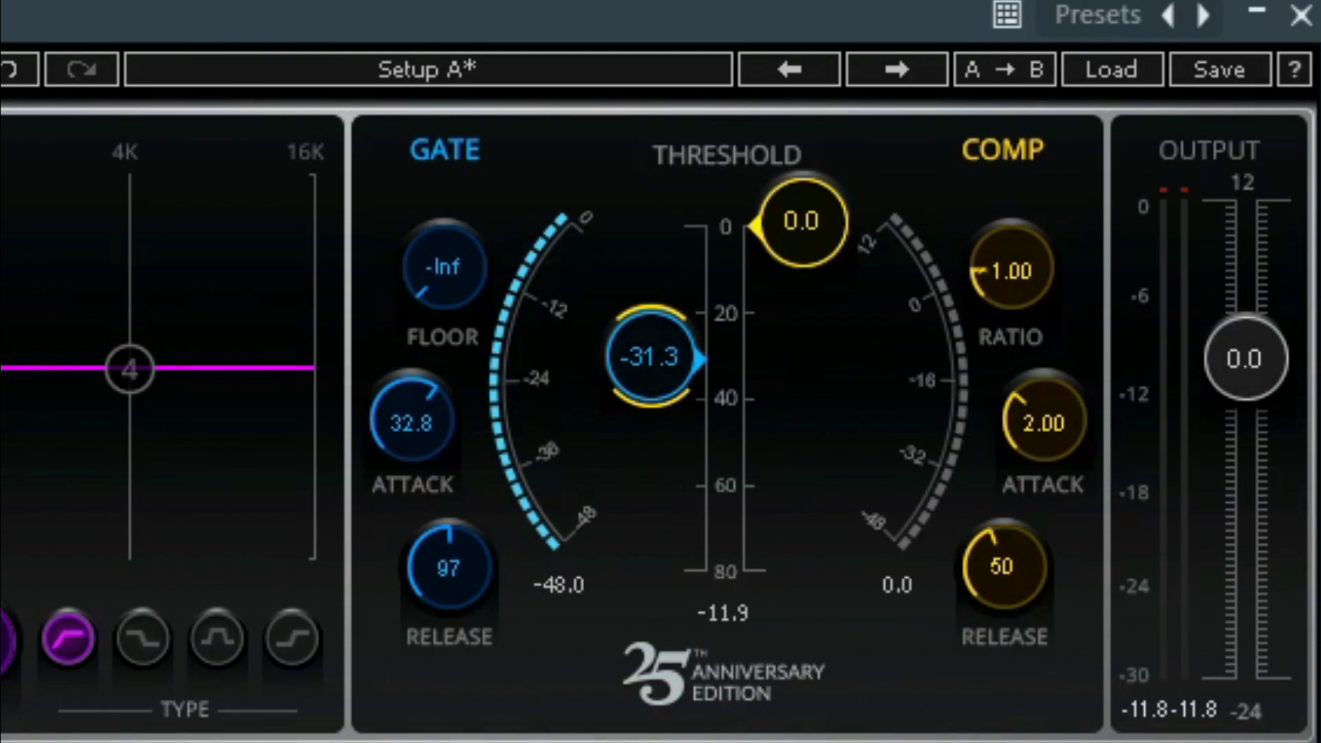
{"action": "left_click_drag", "start_coordinate": [650, 355], "coordinate": [650, 323]}
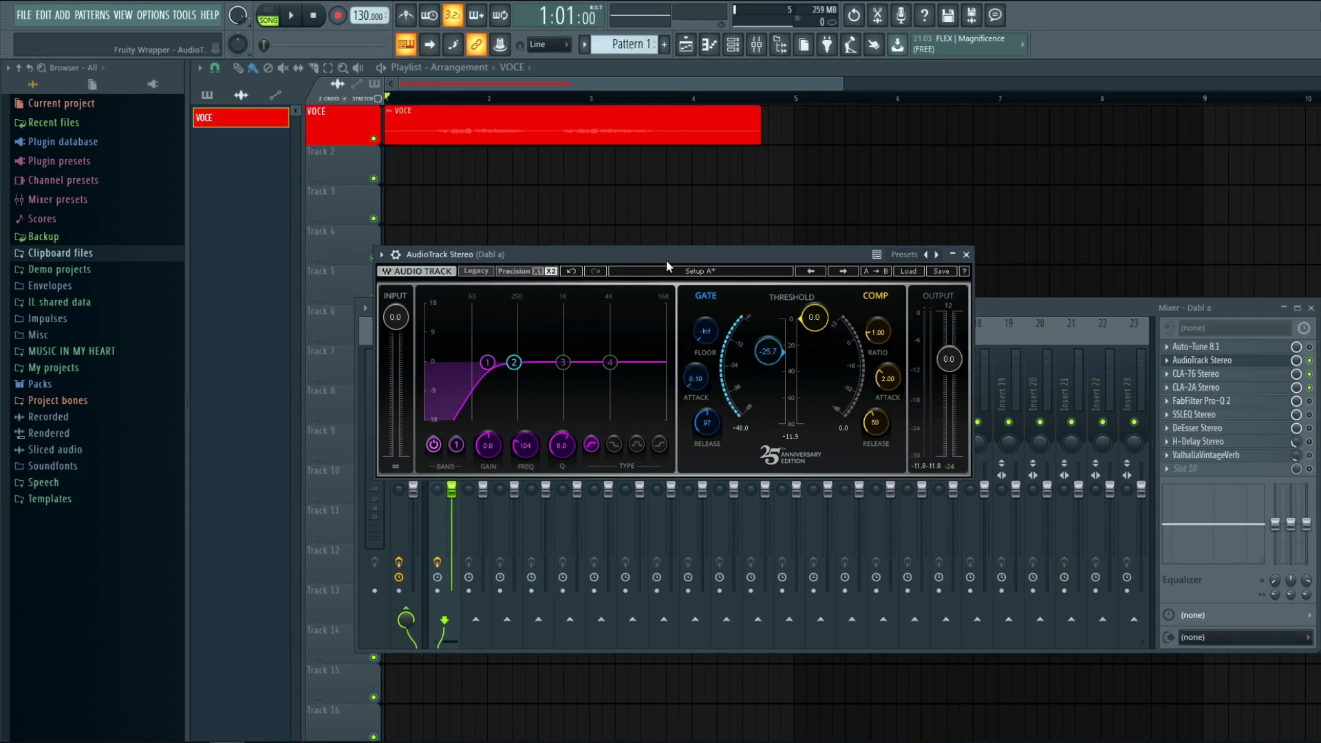
{"action": "left_click_drag", "start_coordinate": [695, 378], "coordinate": [696, 362]}
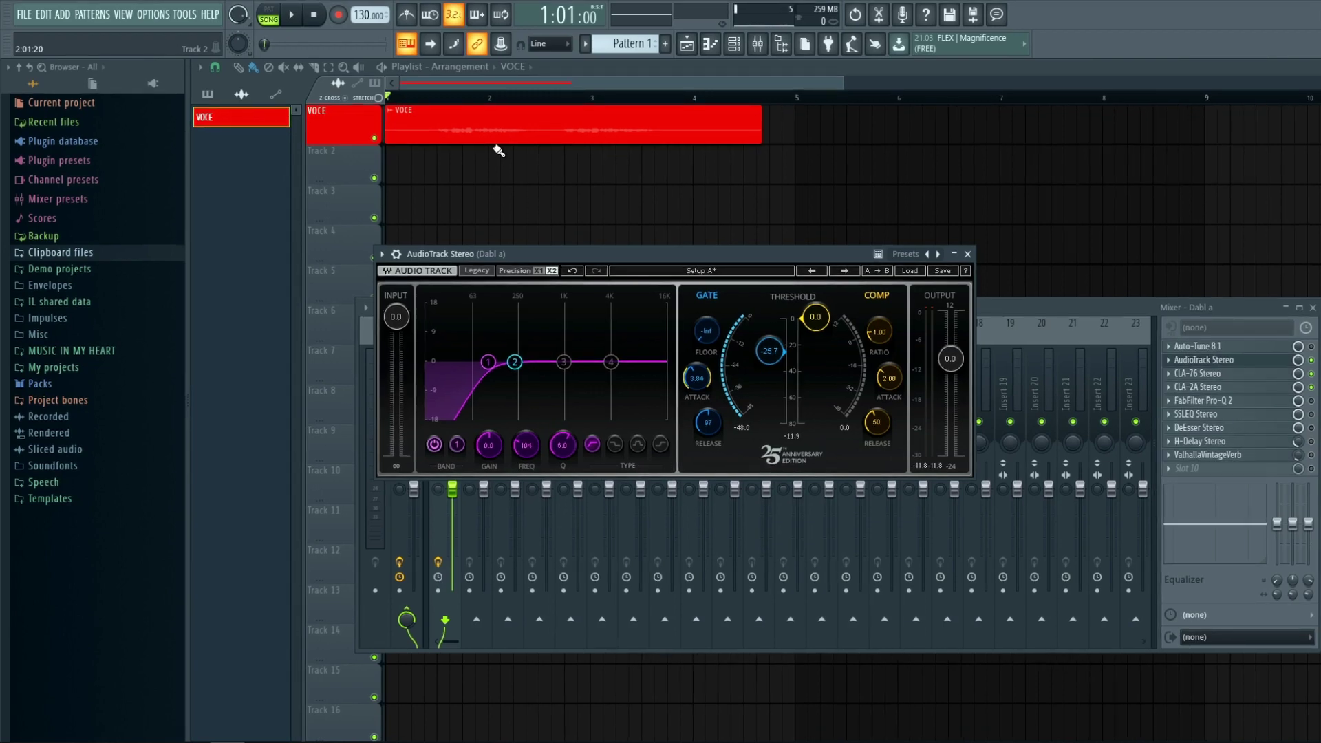
- Close the AudioTrack and mixer windows, and slice off and delete the silence before the first phrase of the VOCE clip
{"action": "left_click", "coordinate": [967, 253]}
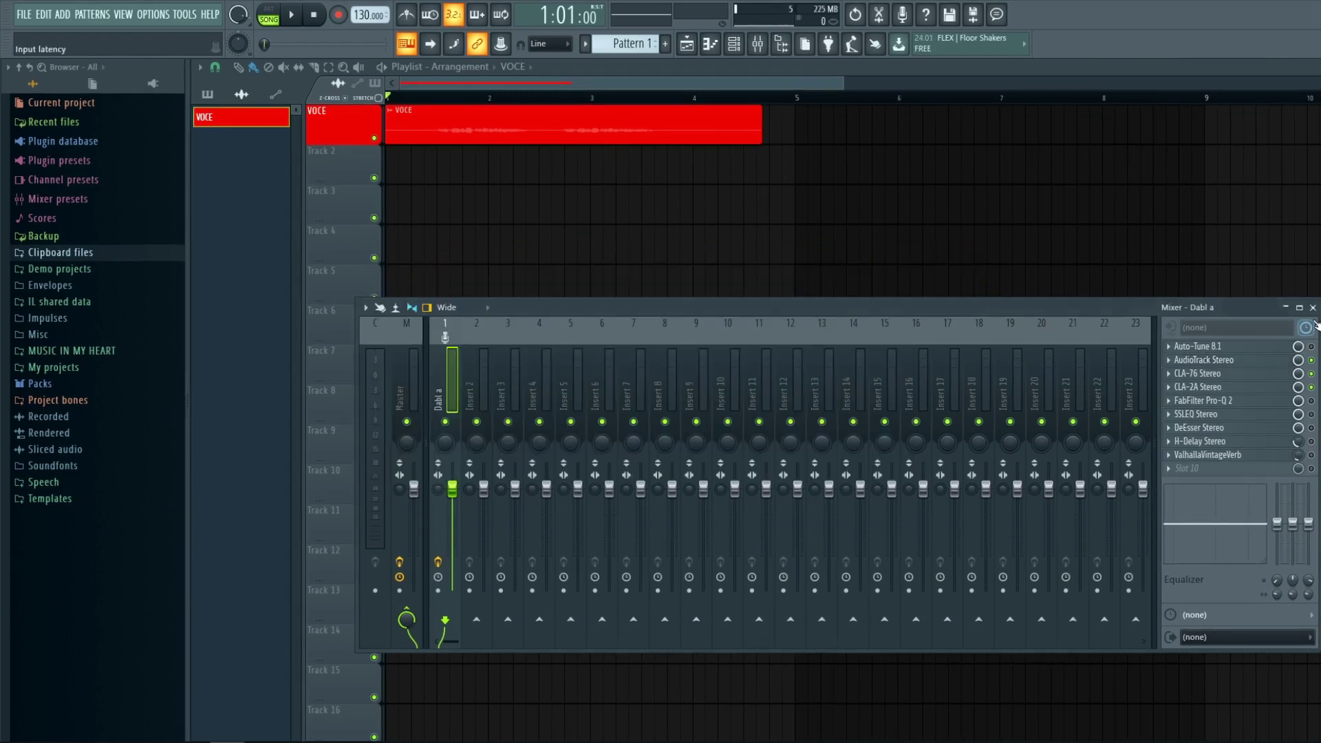
{"action": "left_click", "coordinate": [1313, 307]}
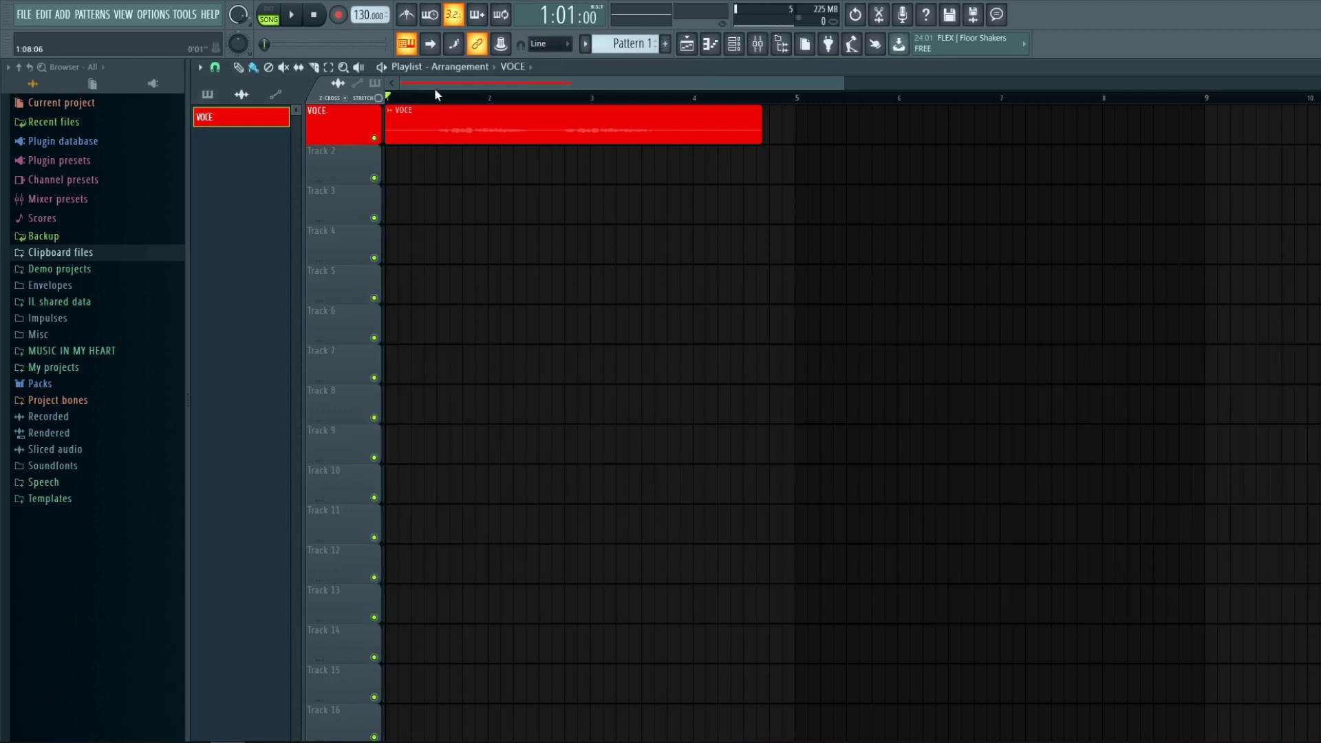
{"action": "scroll", "coordinate": [440, 95], "scroll_direction": "up", "scroll_amount": 5}
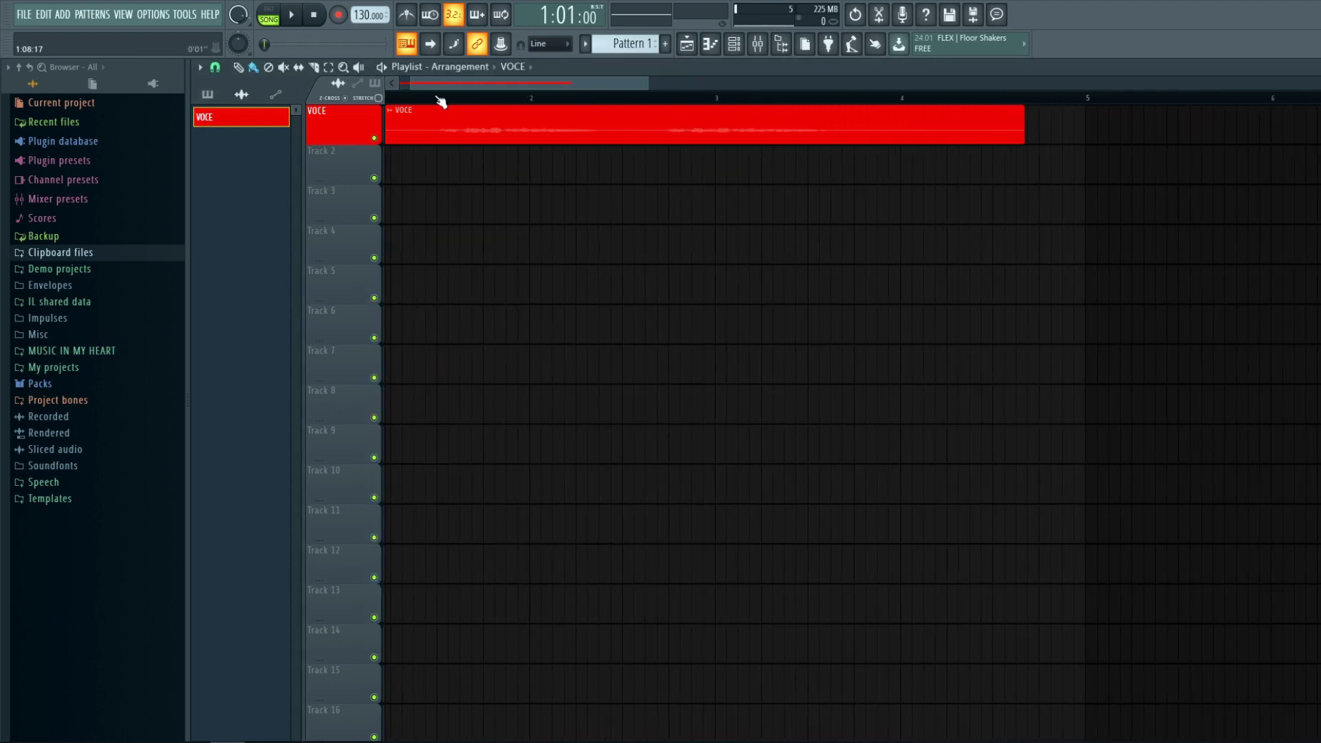
{"action": "left_click", "coordinate": [322, 68]}
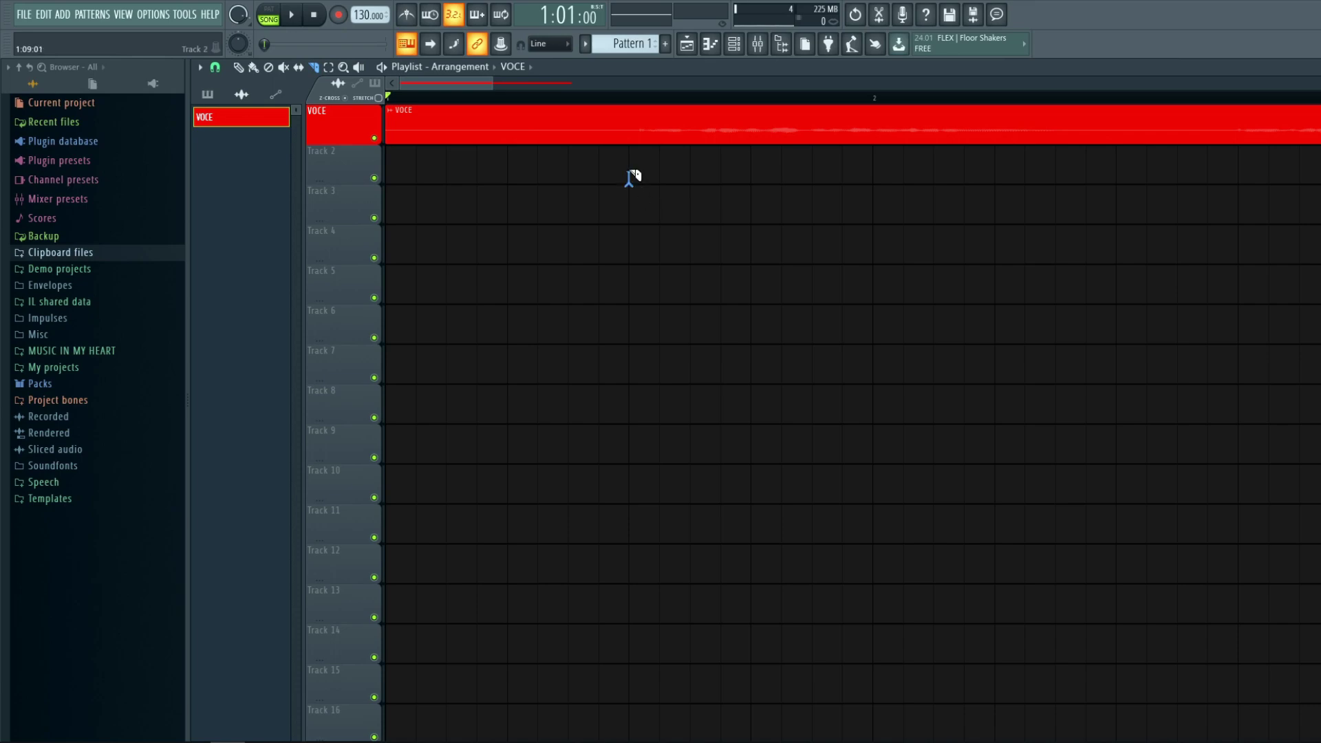
{"action": "left_click_drag", "start_coordinate": [629, 172], "coordinate": [625, 118]}
{"action": "left_click", "coordinate": [239, 68]}
{"action": "right_click", "coordinate": [534, 127]}
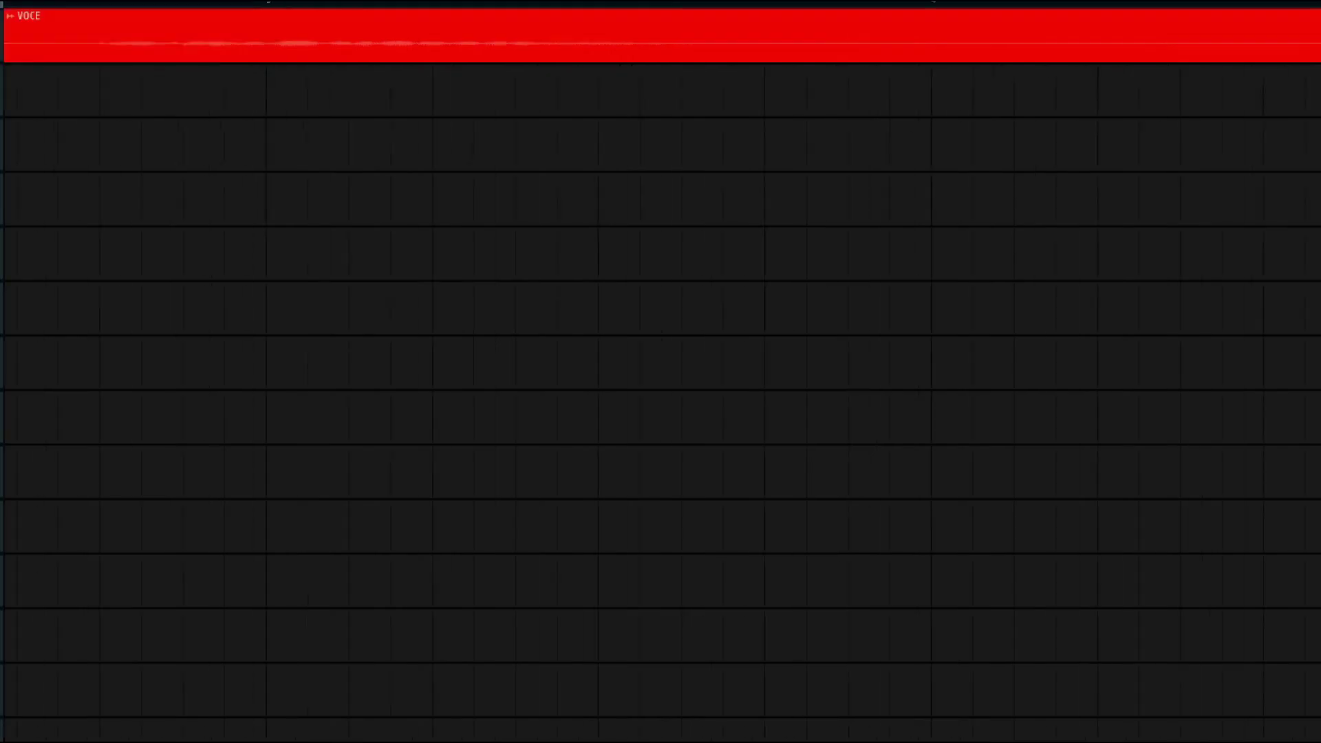
- Slice the VOCE clip around the silent gap between the two vocal phrases and delete that gap
{"action": "scroll", "coordinate": [853, 413], "scroll_direction": "right", "scroll_amount": 1}
{"action": "left_click_drag", "start_coordinate": [730, 167], "coordinate": [725, 3]}
{"action": "right_click", "coordinate": [564, 38]}
- Slice the VOCE clip after the second vocal phrase and delete the silent tail
{"action": "scroll", "coordinate": [271, 4], "scroll_direction": "right", "scroll_amount": 3}
{"action": "left_click", "coordinate": [271, 2]}
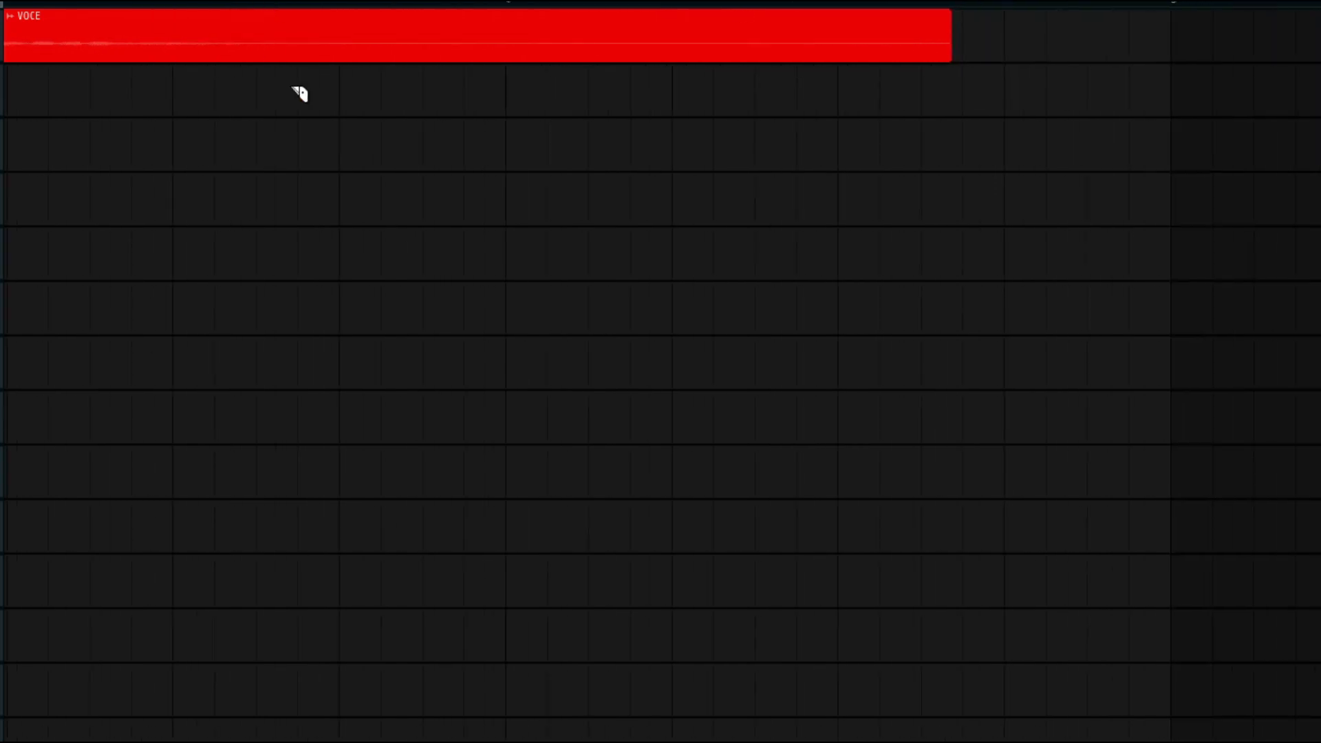
{"action": "left_click_drag", "start_coordinate": [257, 90], "coordinate": [258, 4]}
{"action": "left_click", "coordinate": [239, 67]}
{"action": "right_click", "coordinate": [371, 35]}
{"action": "scroll", "coordinate": [374, 5], "scroll_direction": "down", "scroll_amount": 6}
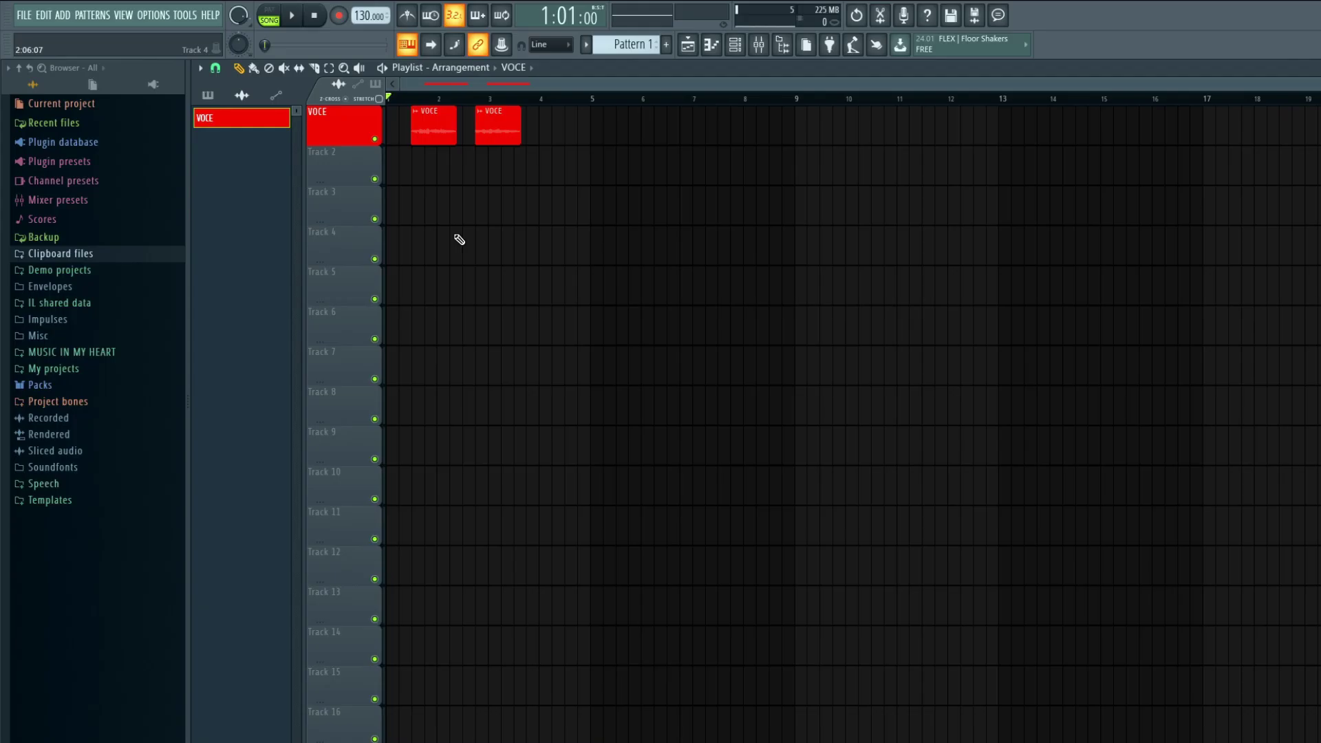